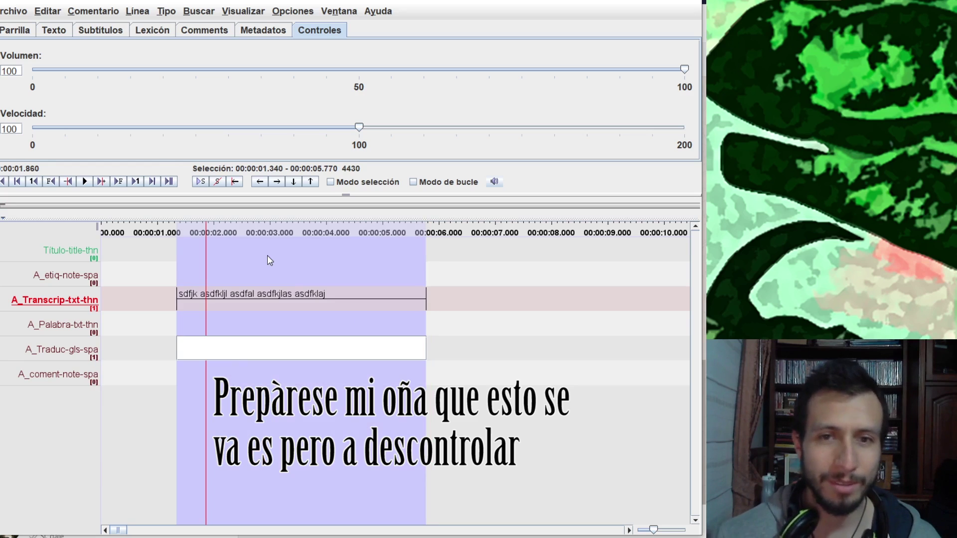
- Enter "la casa bonita del frente" as the translation on the A_Traduc-gls-spa line for the first transcribed segment
text(la casa )
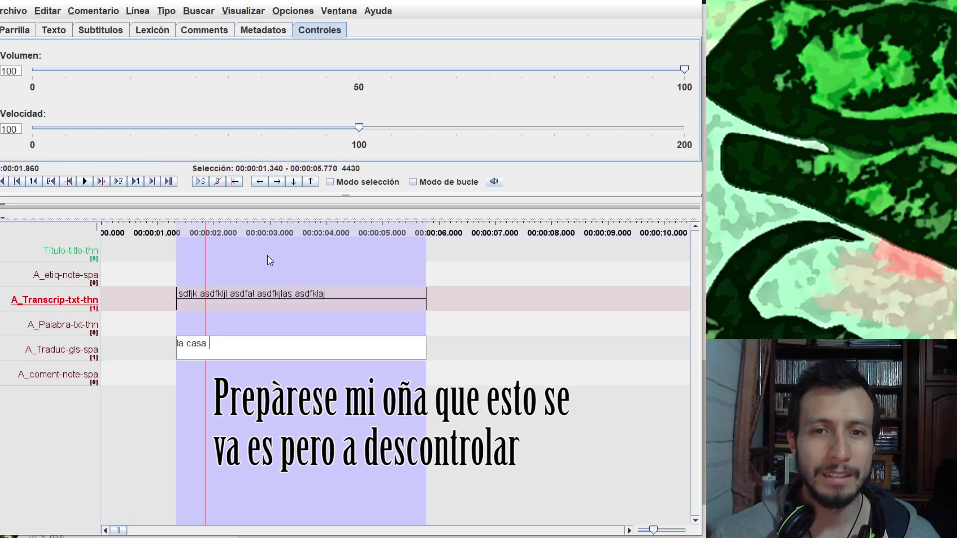
text(bonita del fr)
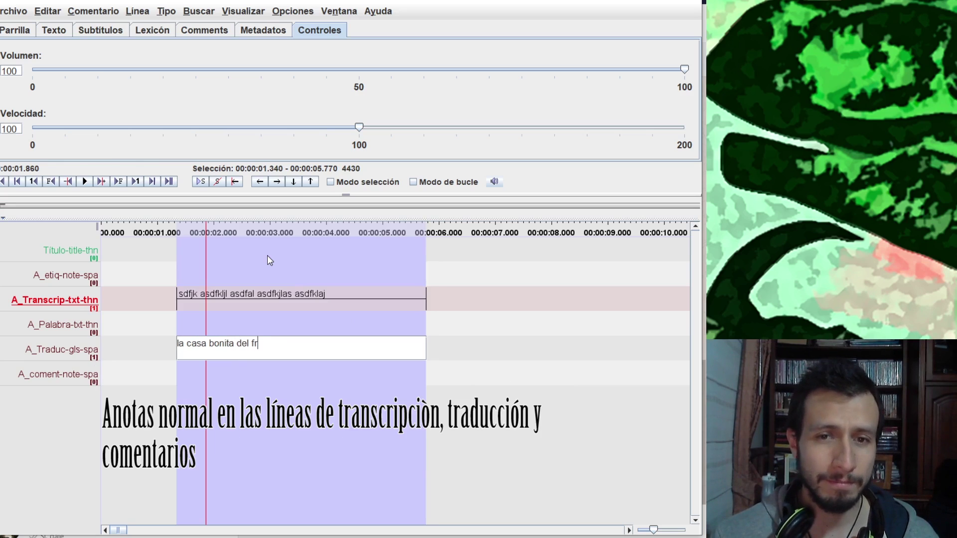
text(ente)
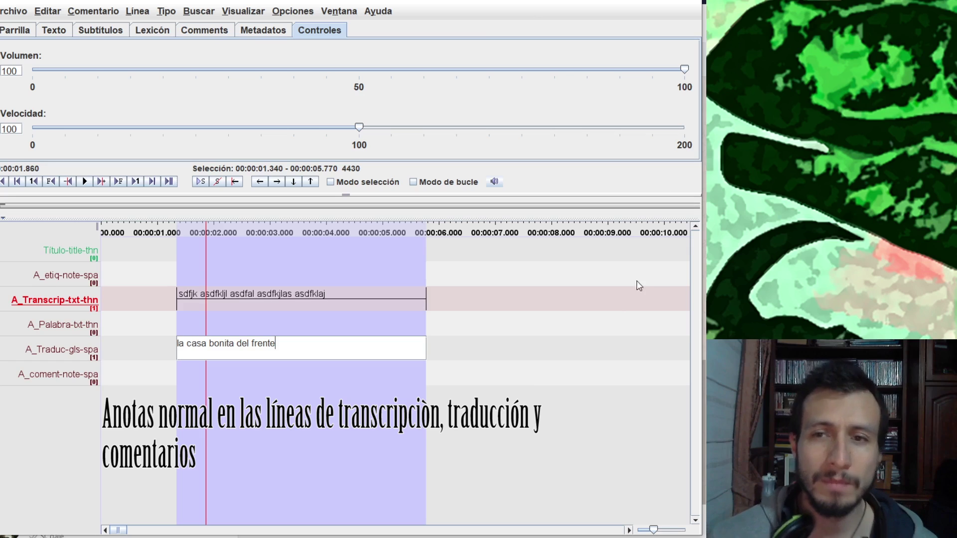
click(520, 381)
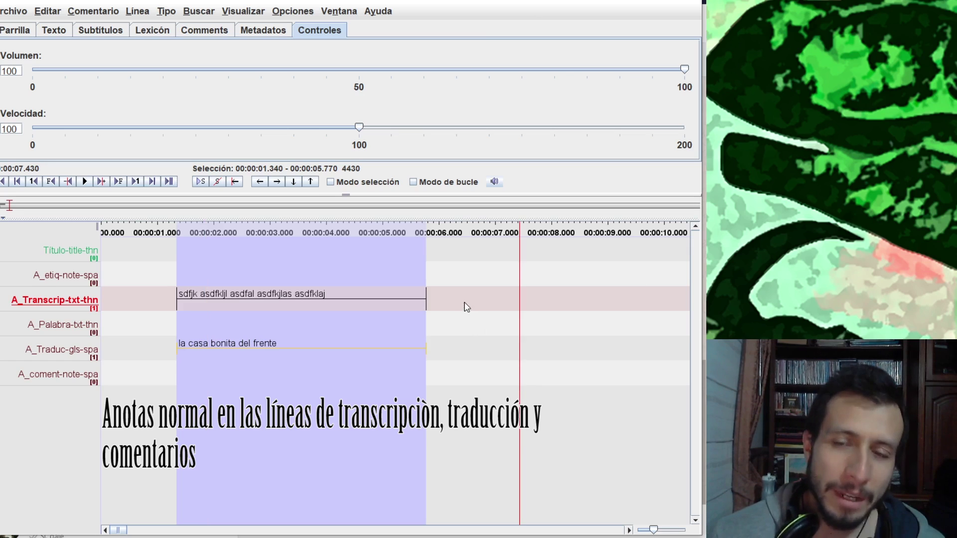
drag(465, 304, 588, 298)
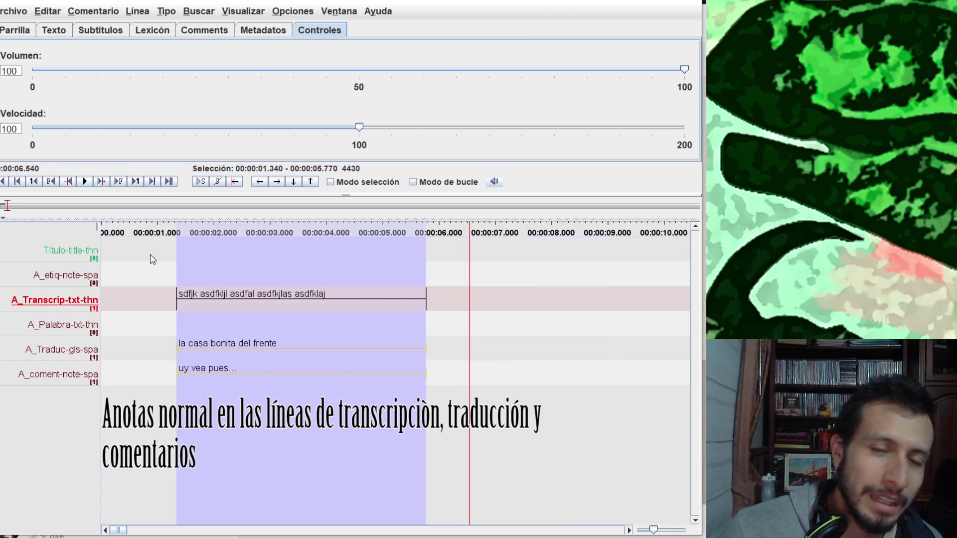
- Create an annotation over the selected segment on the Título-title-thn line reading "Comentarios sobre una casa"
double_click(220, 247)
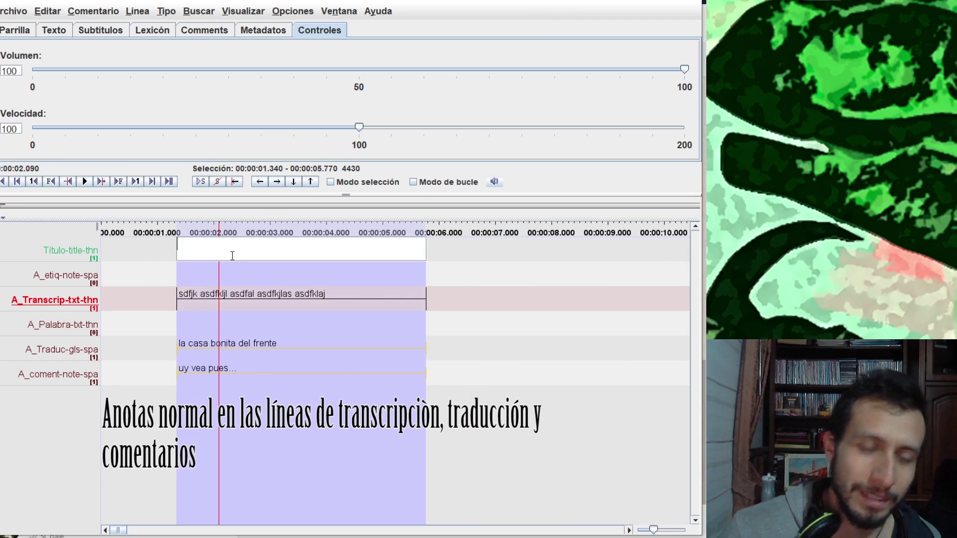
text(Comenta)
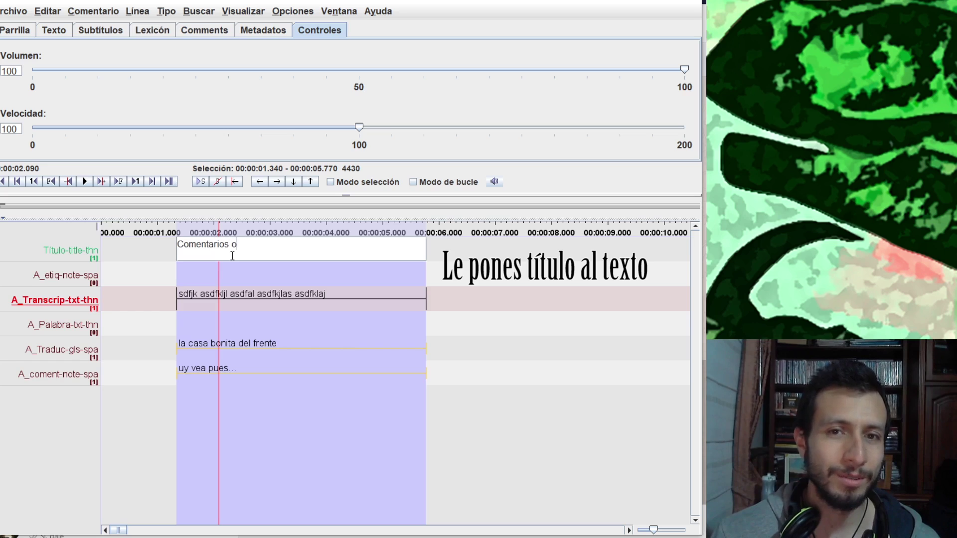
text(rios sobre una cas)
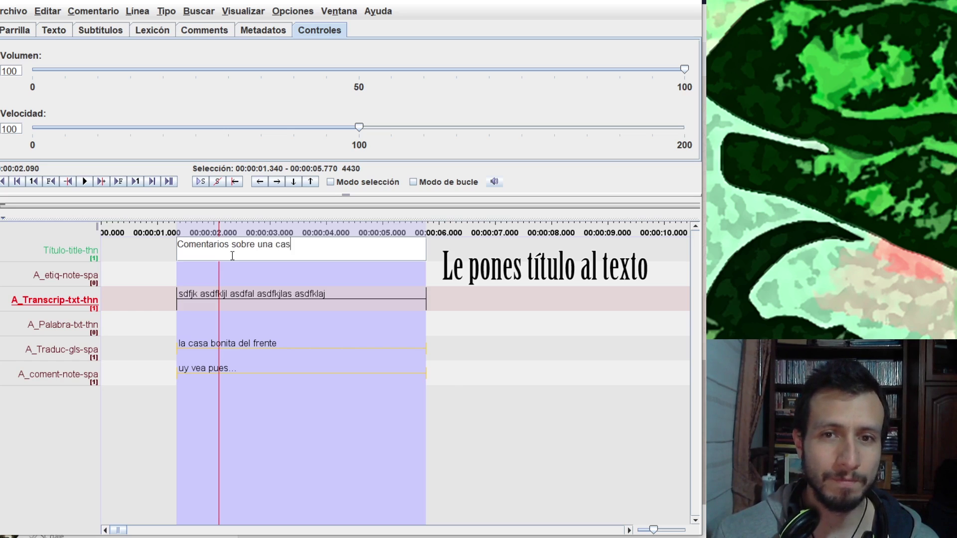
text(a)
key(Return)
- Tokenize the A_Transcrip-txt-thn line into individual words on the A_Palabra-txt-thn line, keeping the default space delimiter
click(131, 11)
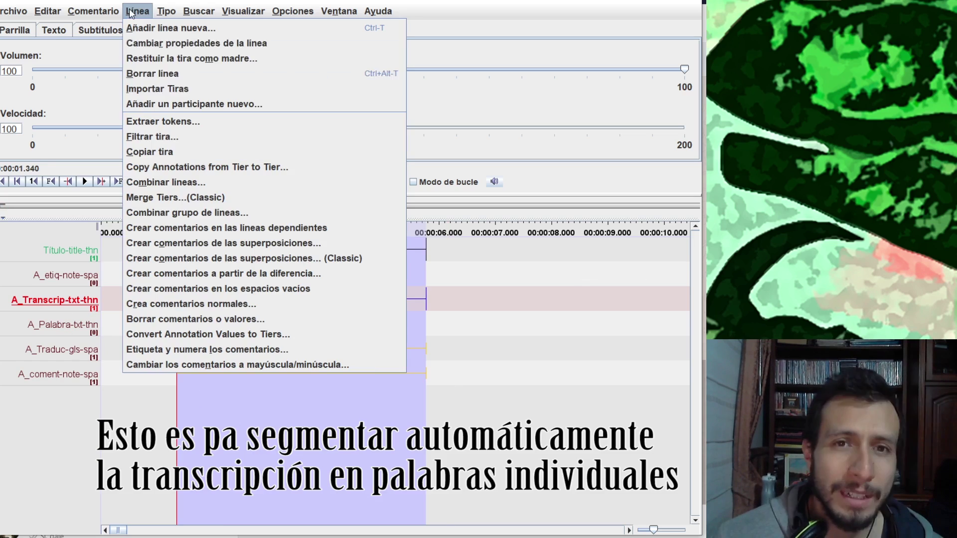
click(168, 123)
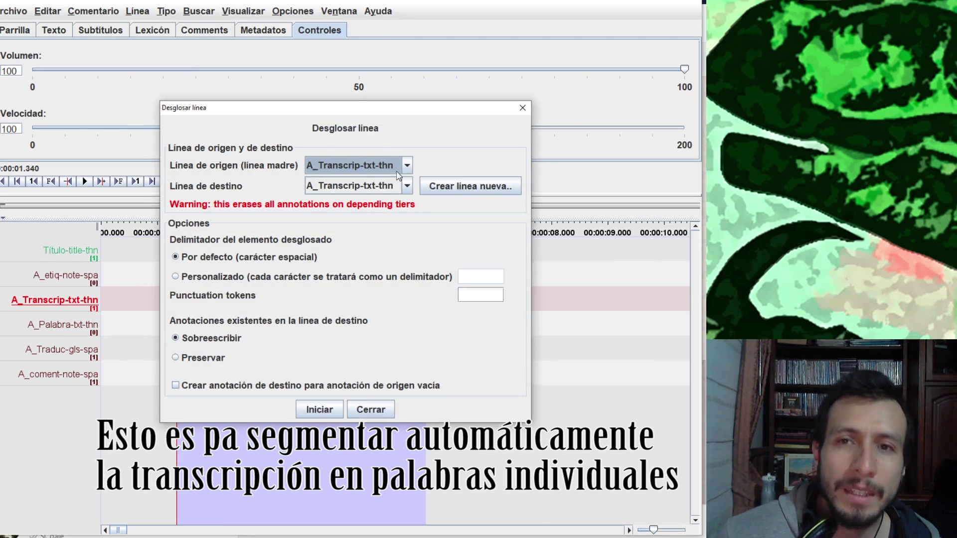
drag(324, 111, 447, 93)
click(465, 170)
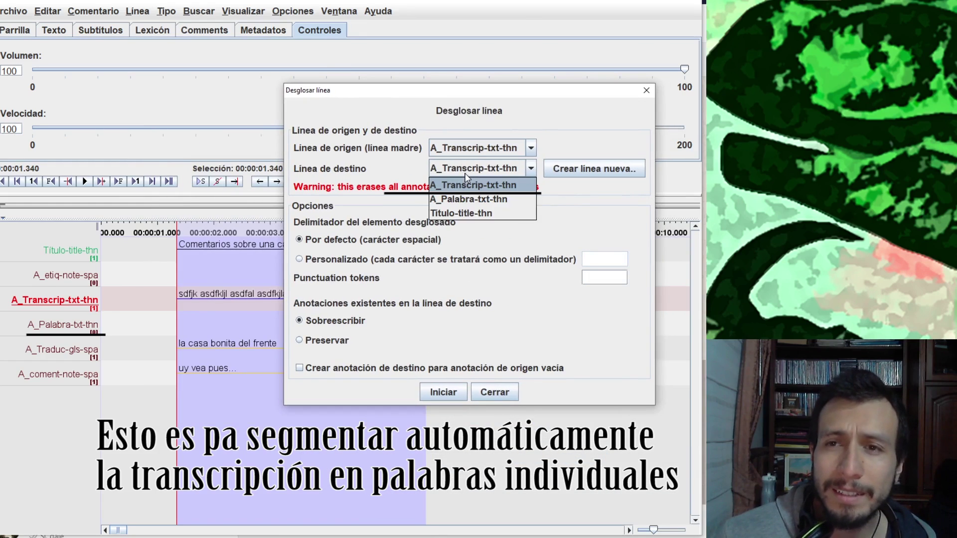
click(494, 200)
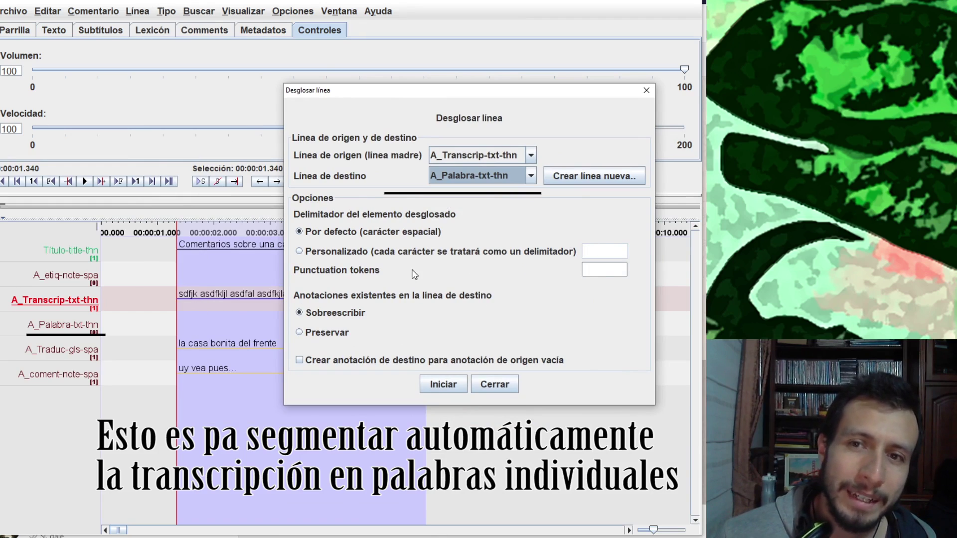
click(445, 385)
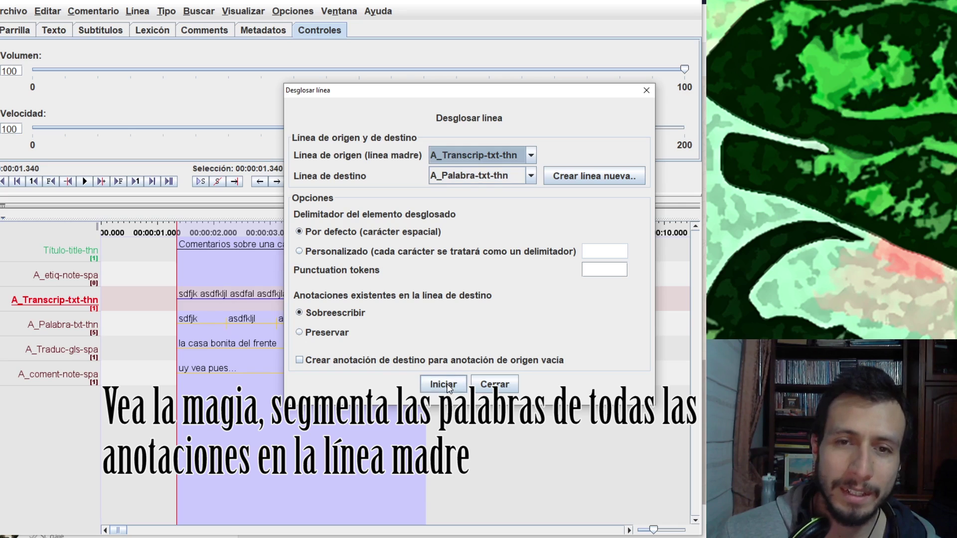
click(489, 379)
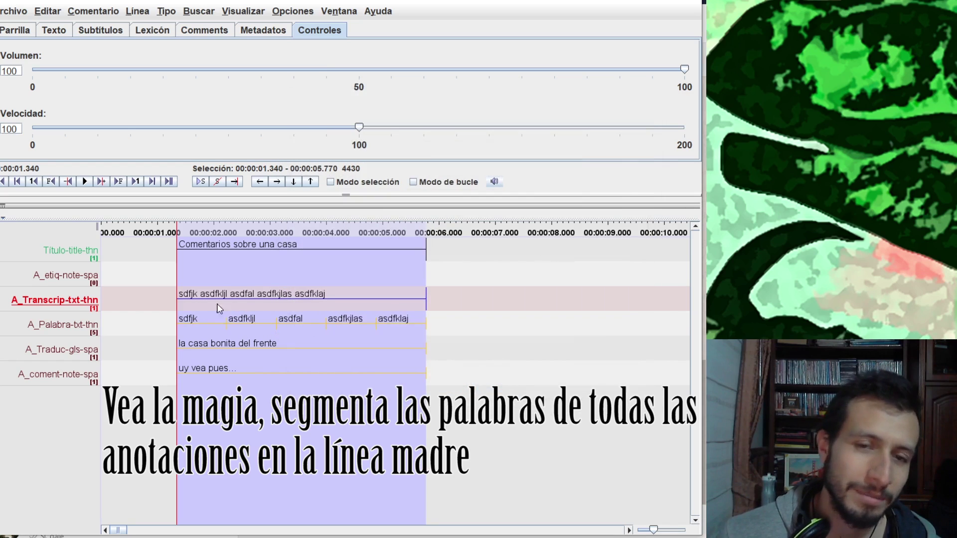
- Add an empty transcription annotation after the first one and generate empty annotations from A_Transcrip-txt-thn on only the dependent A_etiq-note-spa line
double_click(453, 305)
click(135, 11)
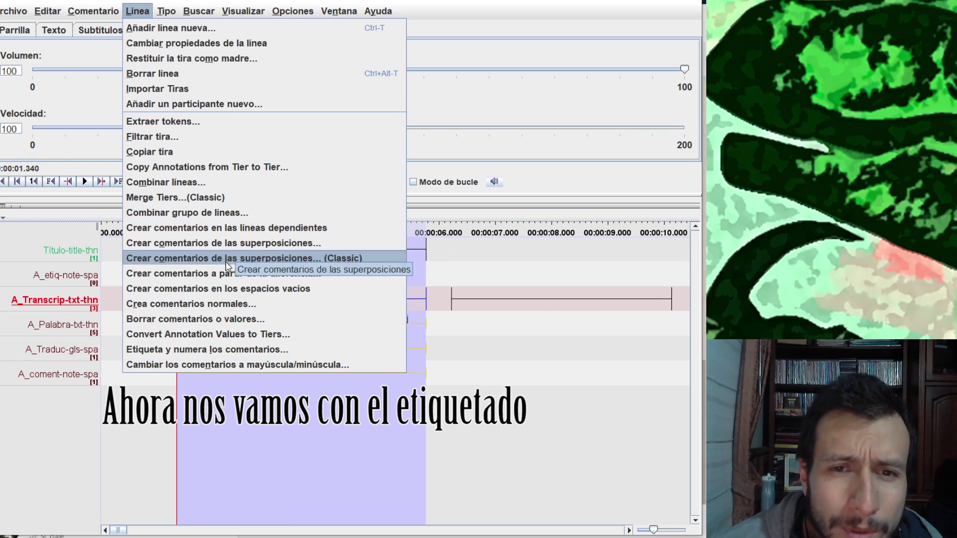
click(244, 229)
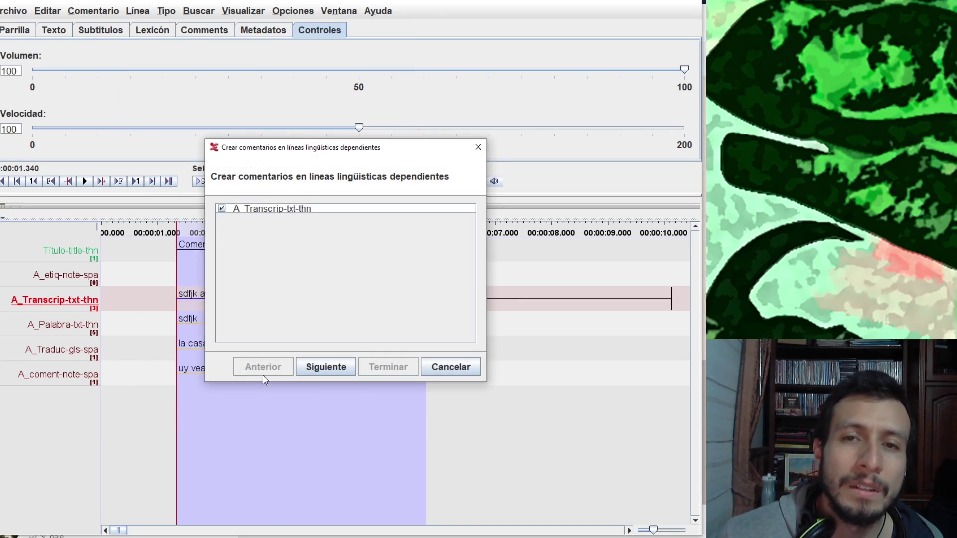
click(322, 367)
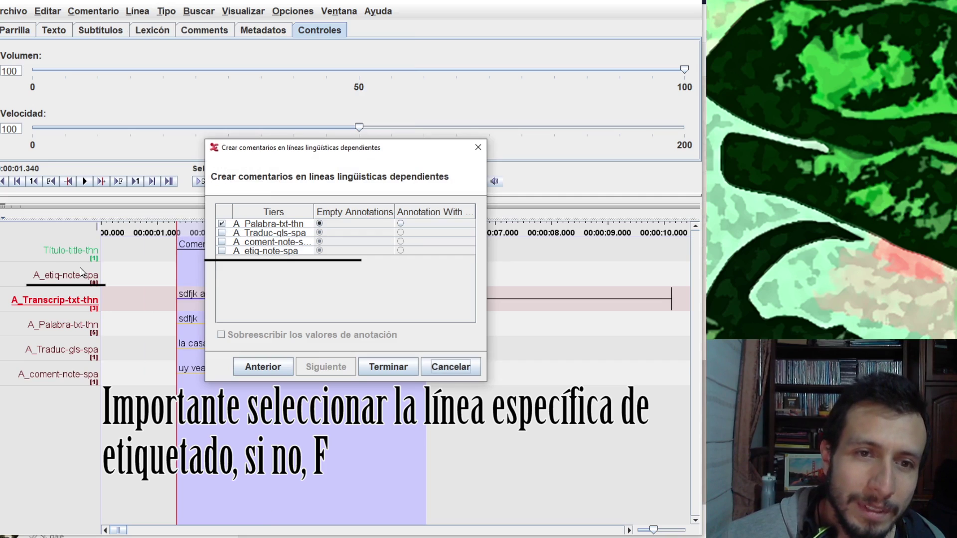
click(221, 251)
click(222, 224)
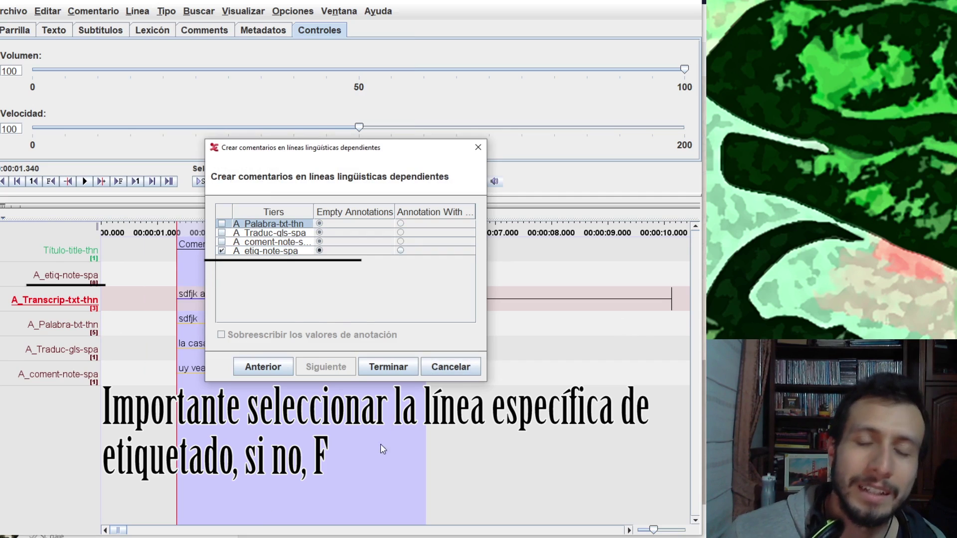
click(388, 367)
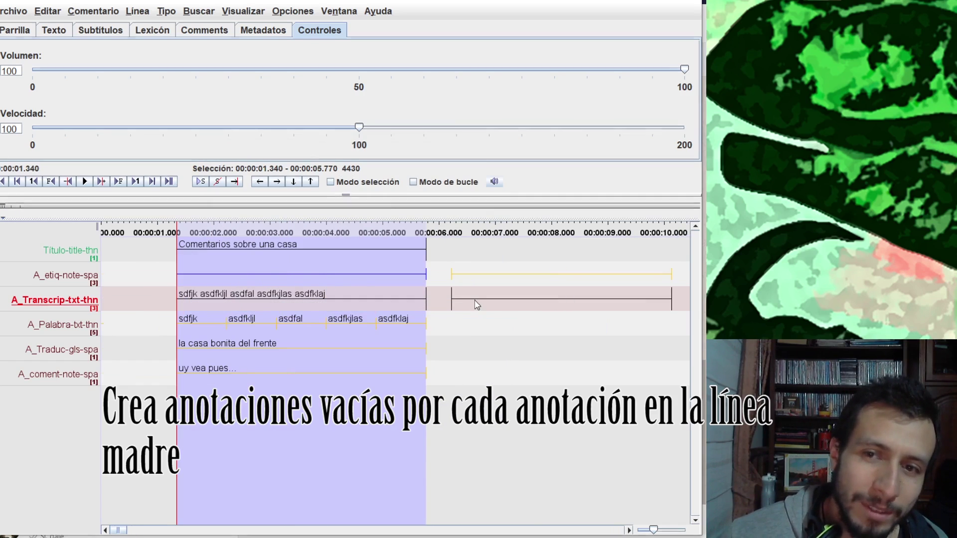
- Examine the empty annotations on the A_etiq-note-spa line against their parent annotations on the transcription line
click(474, 303)
click(205, 296)
click(234, 271)
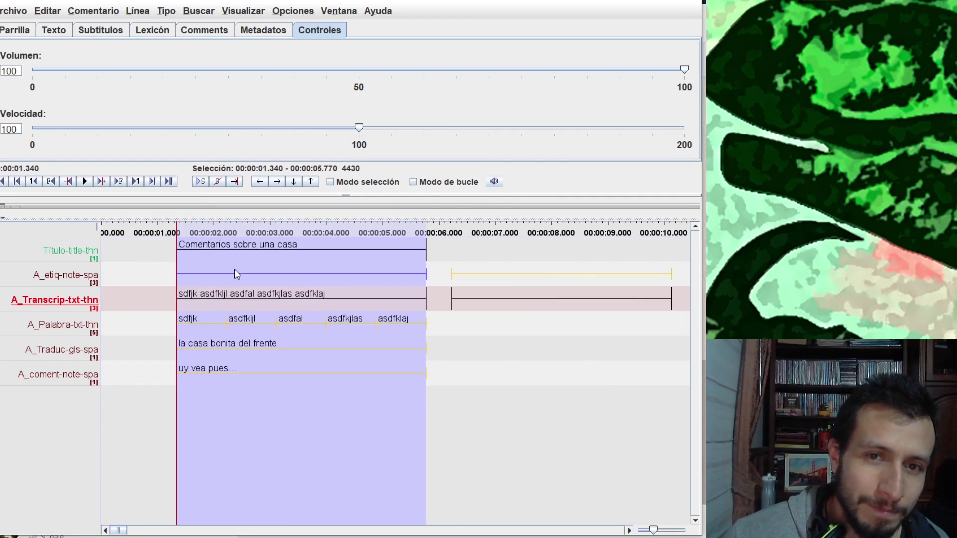
click(504, 273)
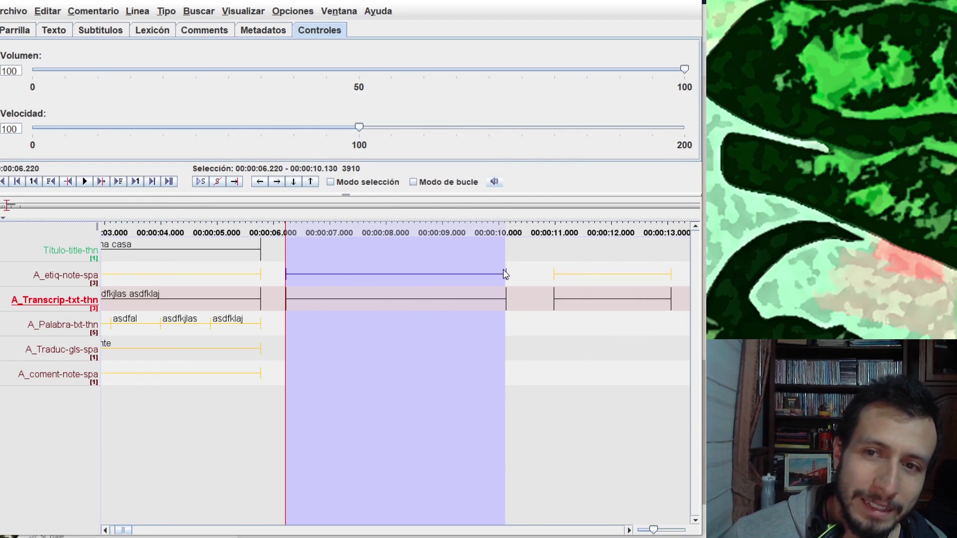
click(570, 277)
click(139, 276)
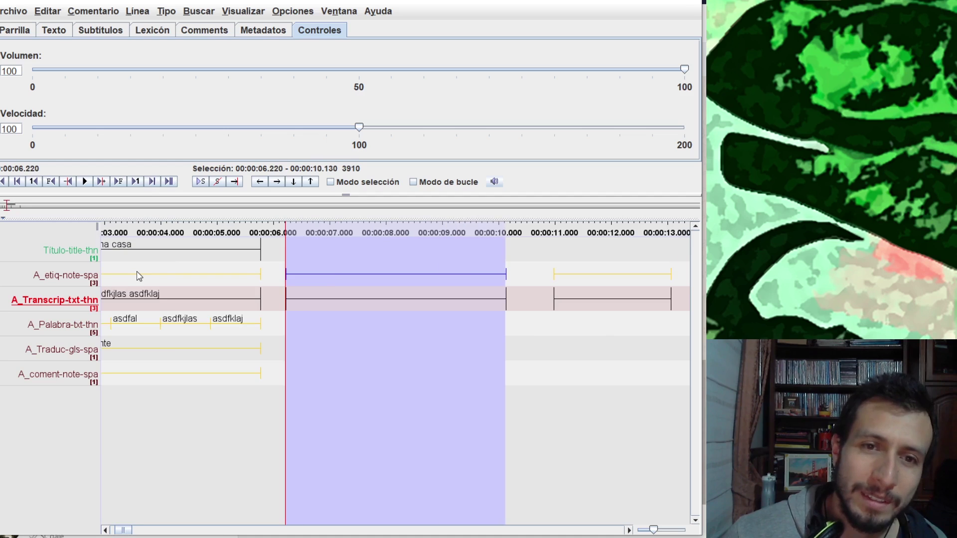
click(139, 276)
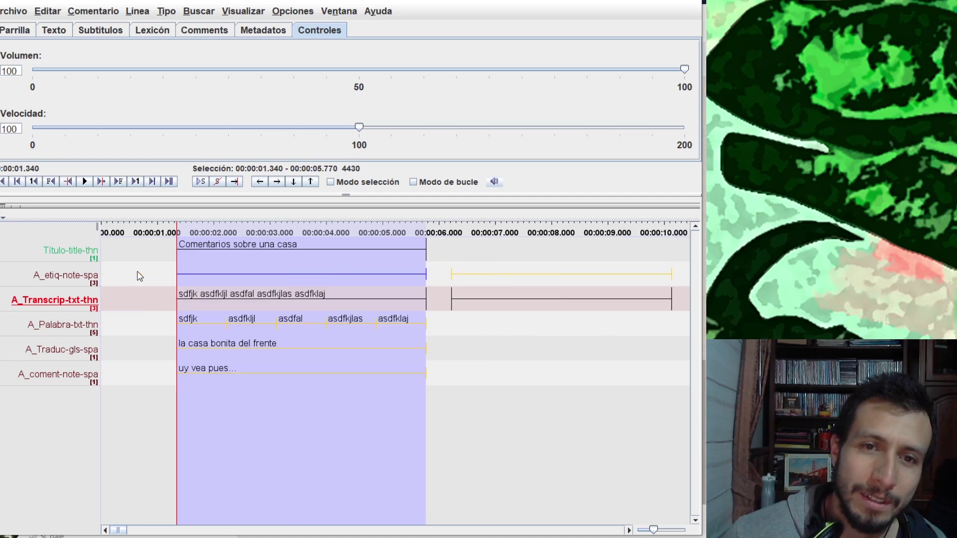
- Open the annotation labelling and numbering options and select A_etiq-note-spa as the only line instead of A_Transcrip-txt-thn
click(142, 12)
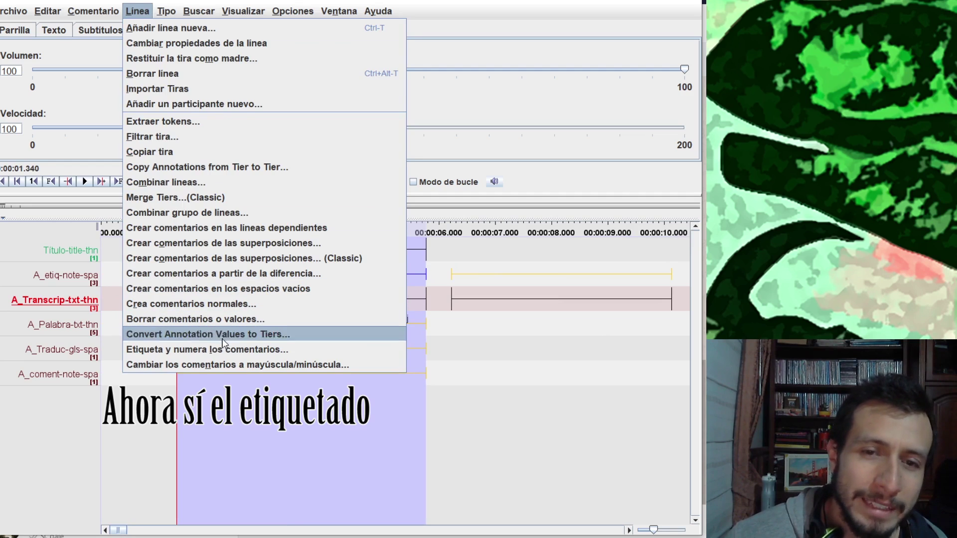
click(280, 350)
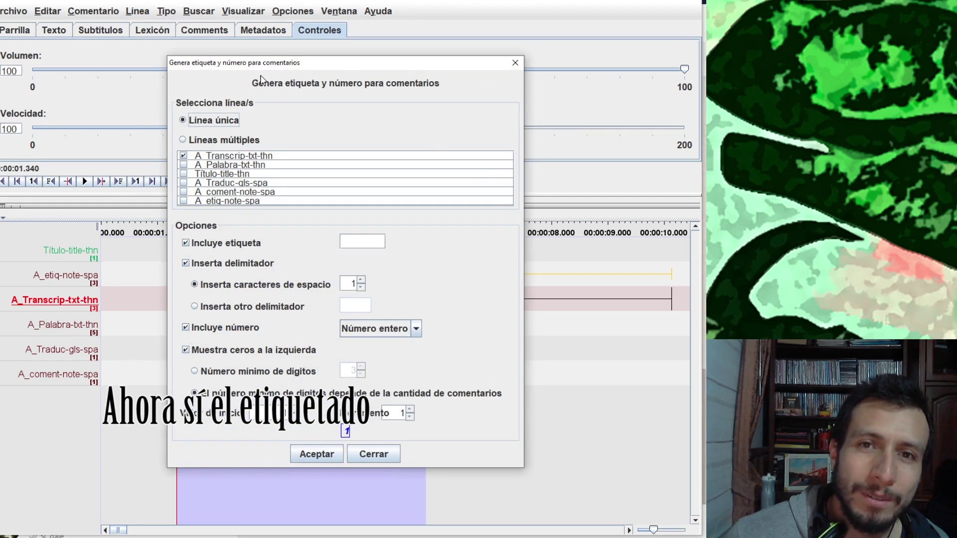
drag(251, 69, 363, 114)
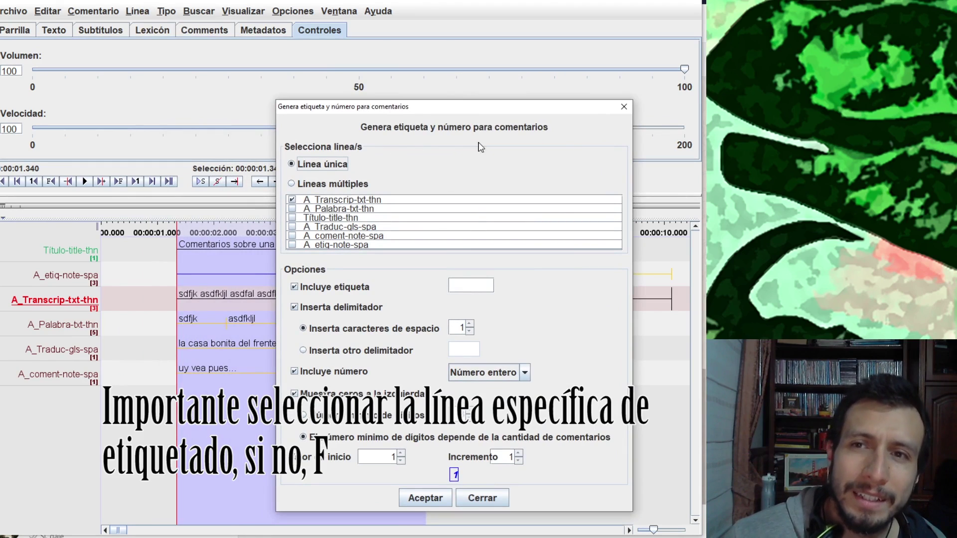
click(293, 200)
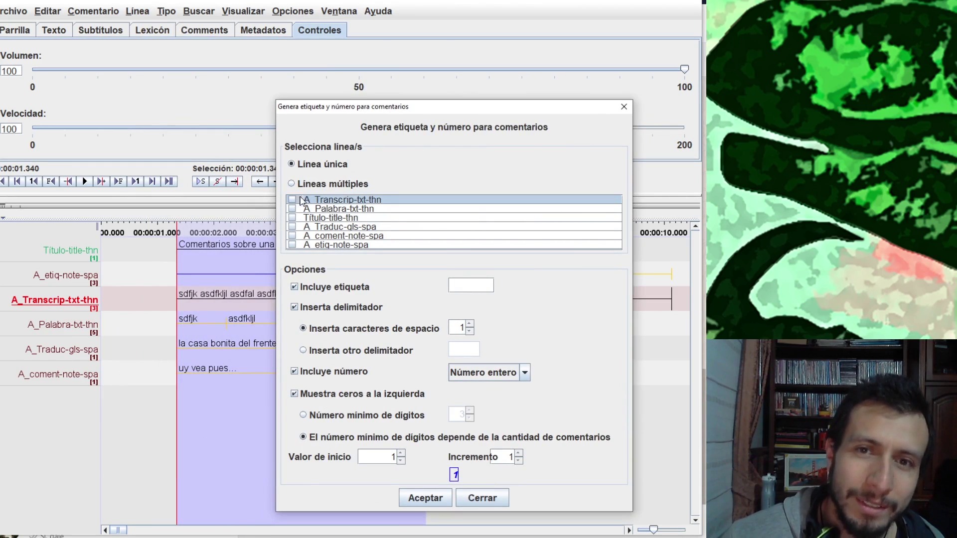
click(293, 244)
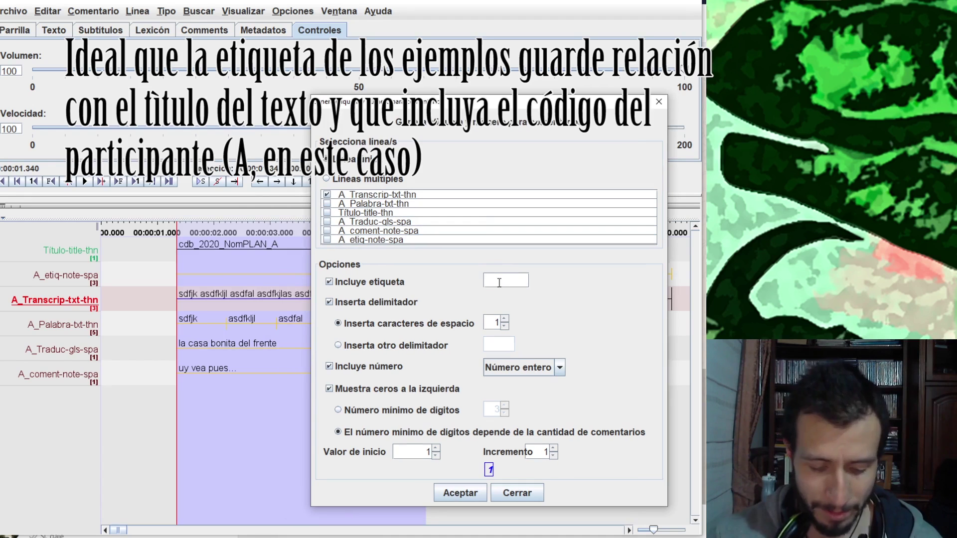
- Set the label for the numbered annotations to "NomPLAN_A"
text(Nom)
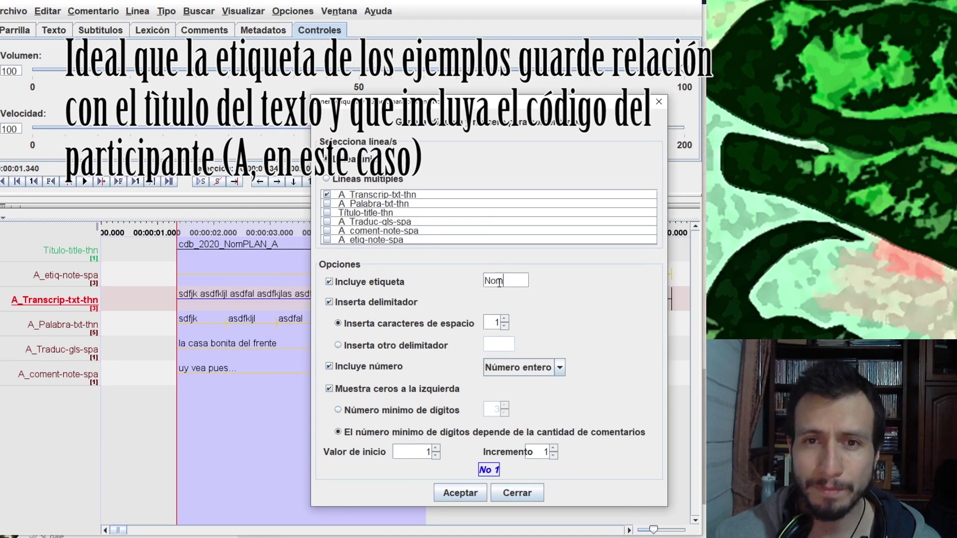
text(PLAN)
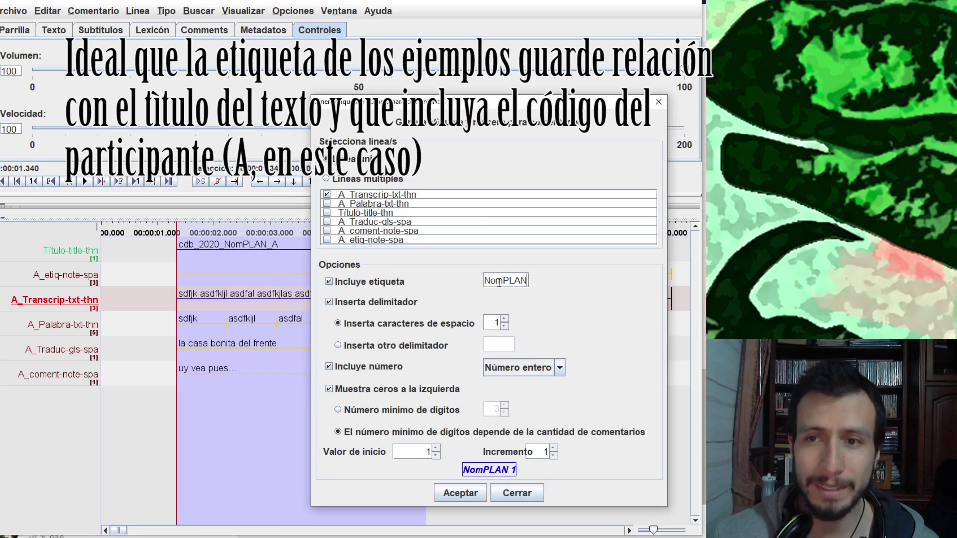
text(_)
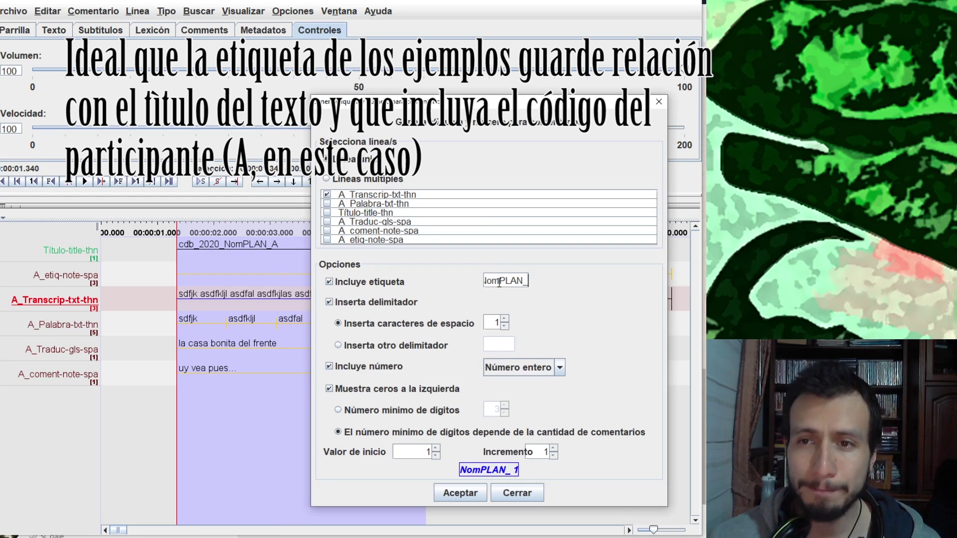
text(A)
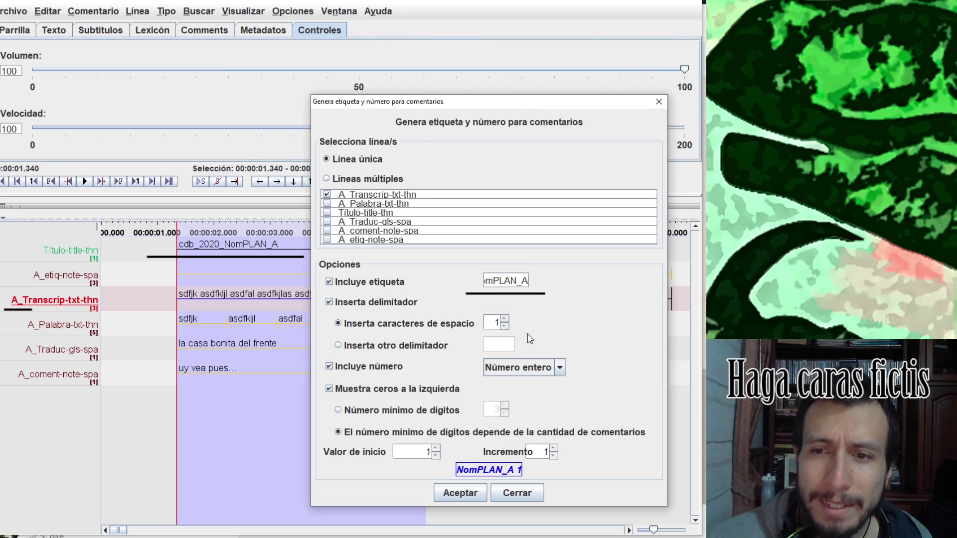
- Use an underscore as the custom delimiter between label and number, and apply a fixed minimum of 3 digits
click(343, 346)
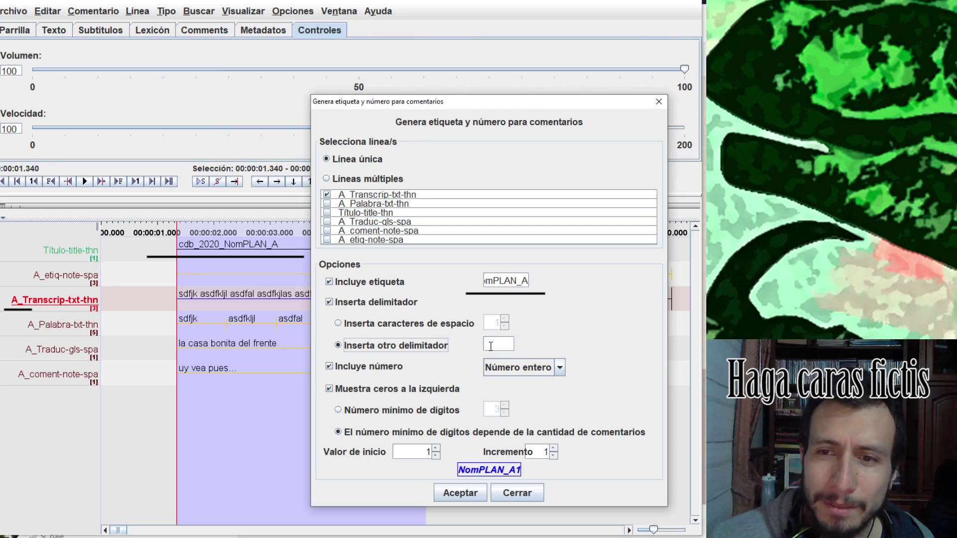
click(491, 346)
text(_)
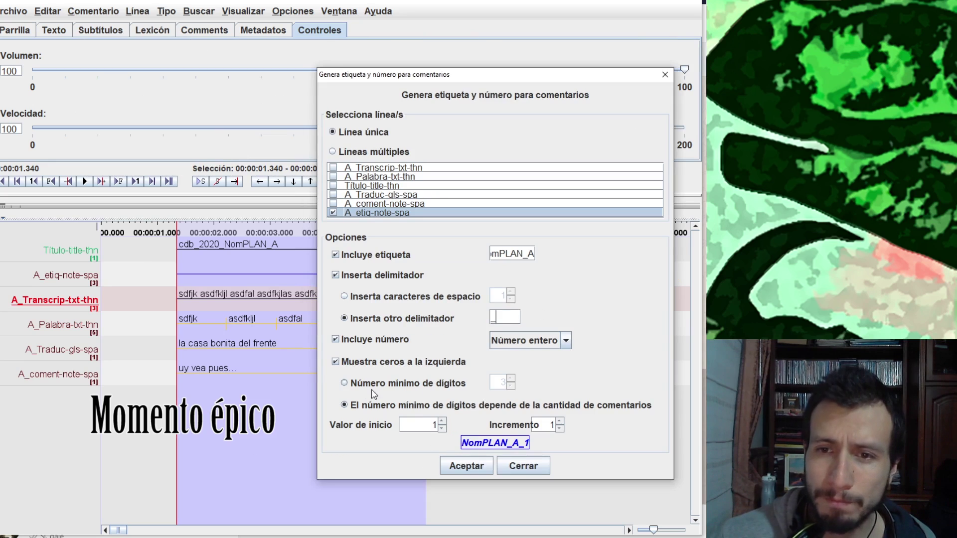
click(352, 384)
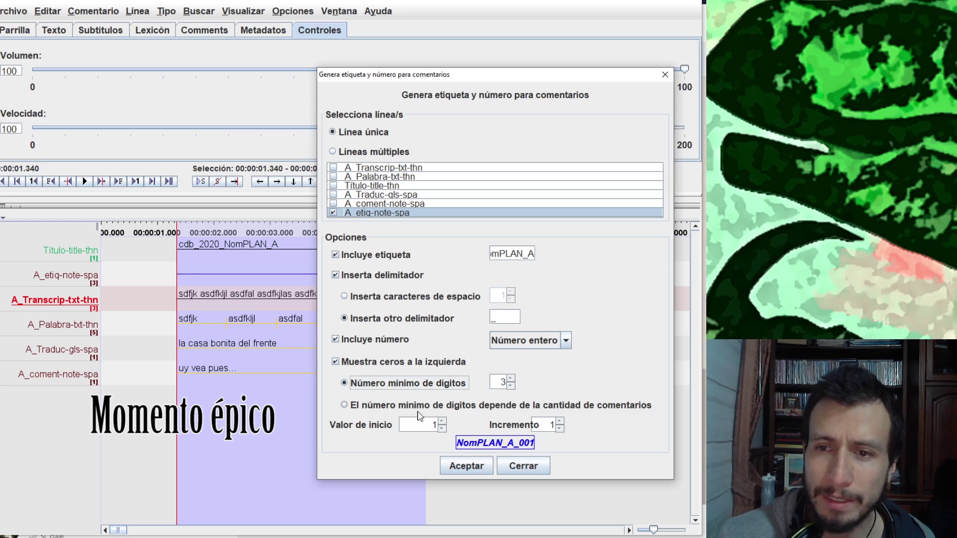
- Generate the labels and numbers on the A_etiq-note-spa annotations with the configured options and close the labelling dialog
click(467, 466)
click(523, 465)
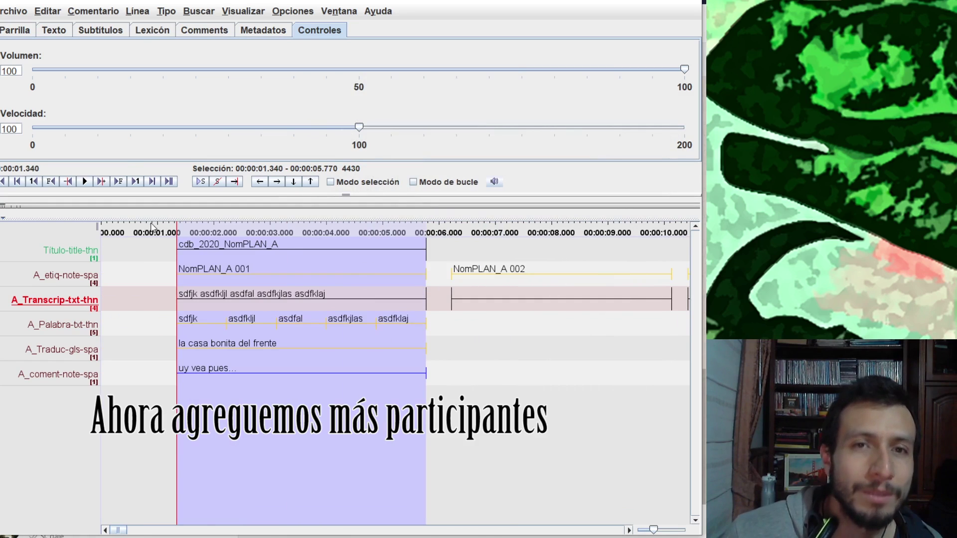
- Add the participant NS based on the A_Transcrip-txt-thn line structure, replacing the prefix A with NS
click(138, 11)
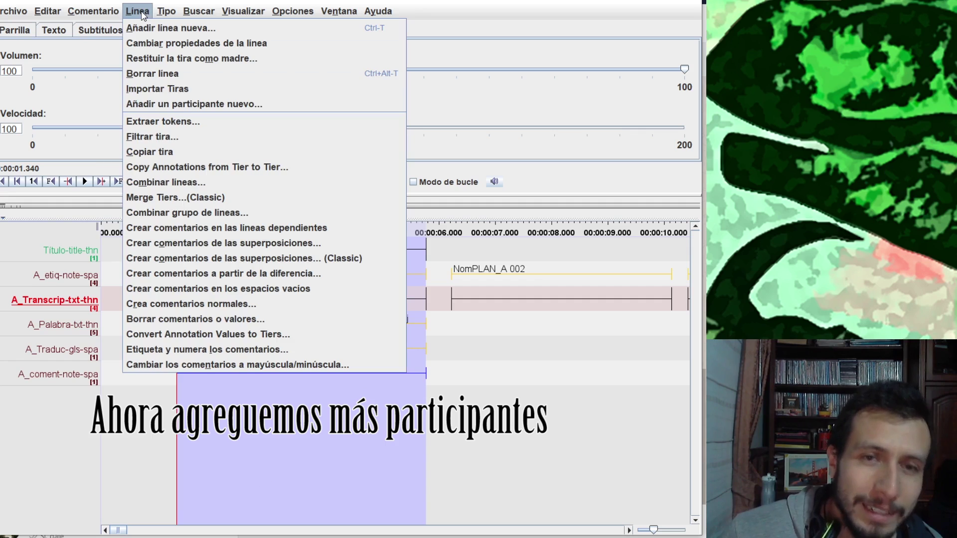
click(181, 105)
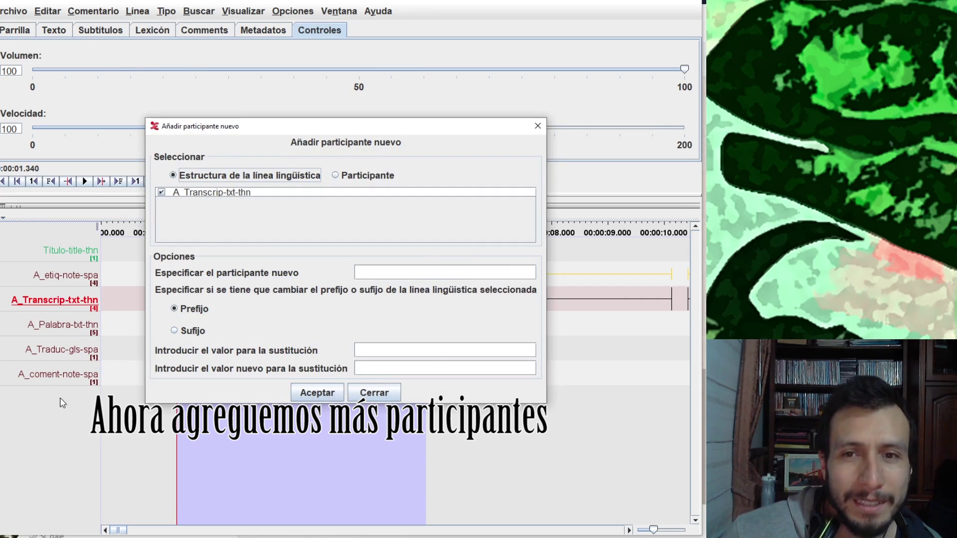
click(384, 272)
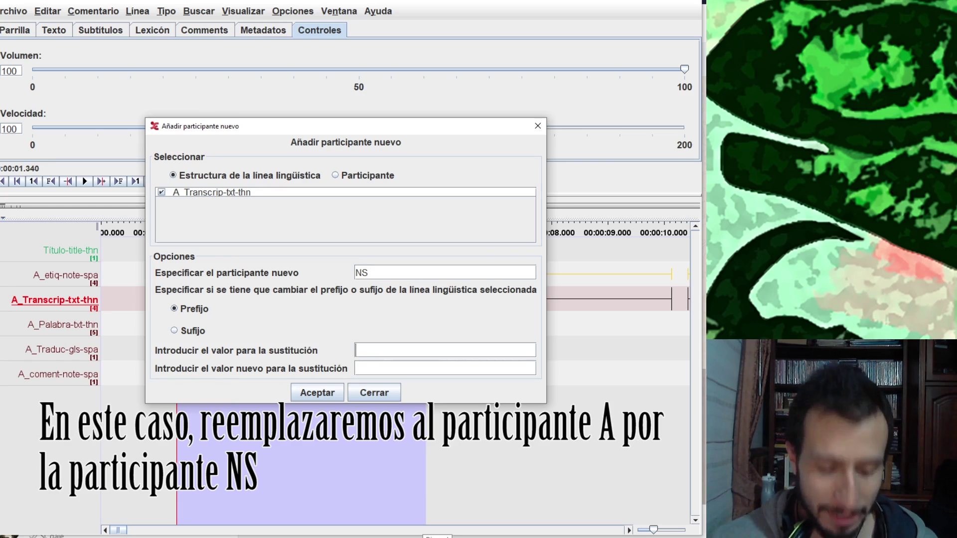
text(A)
click(380, 362)
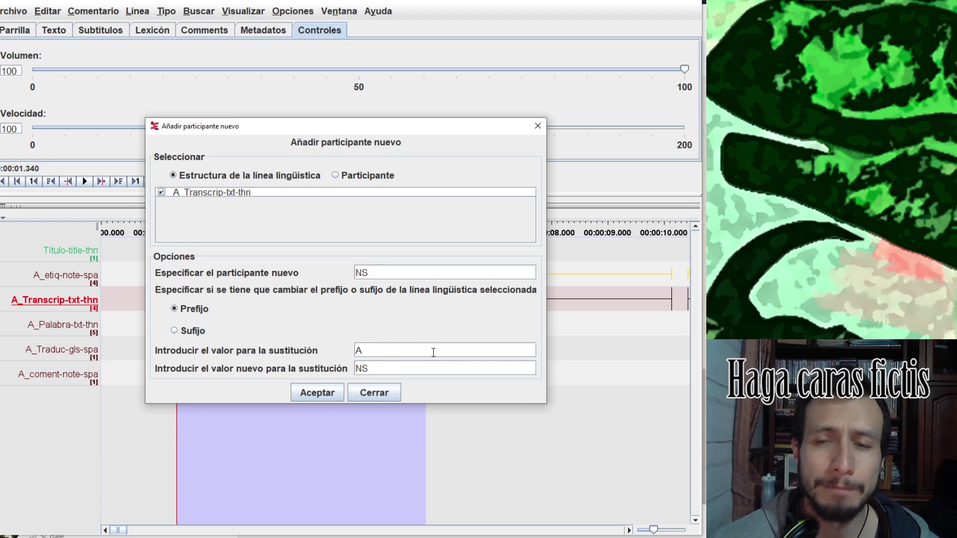
click(310, 396)
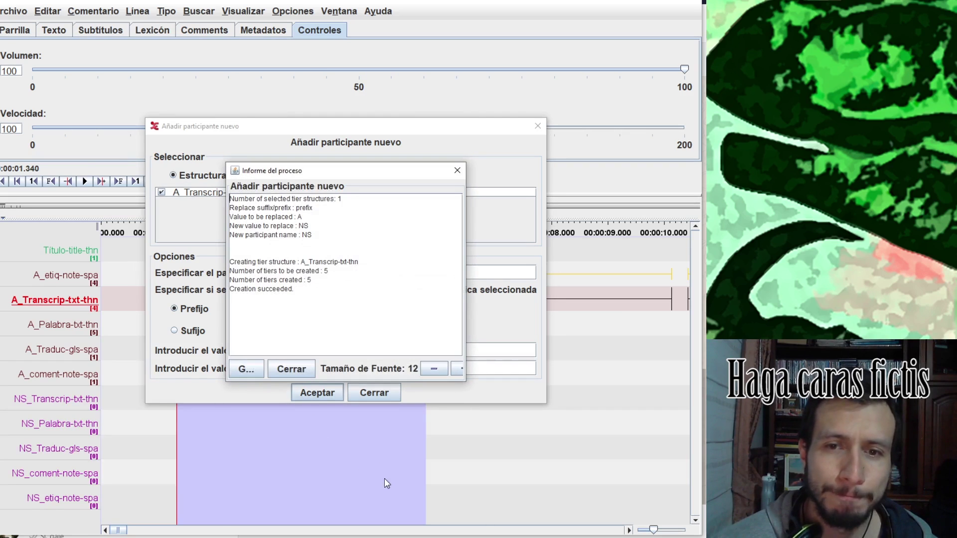
click(291, 369)
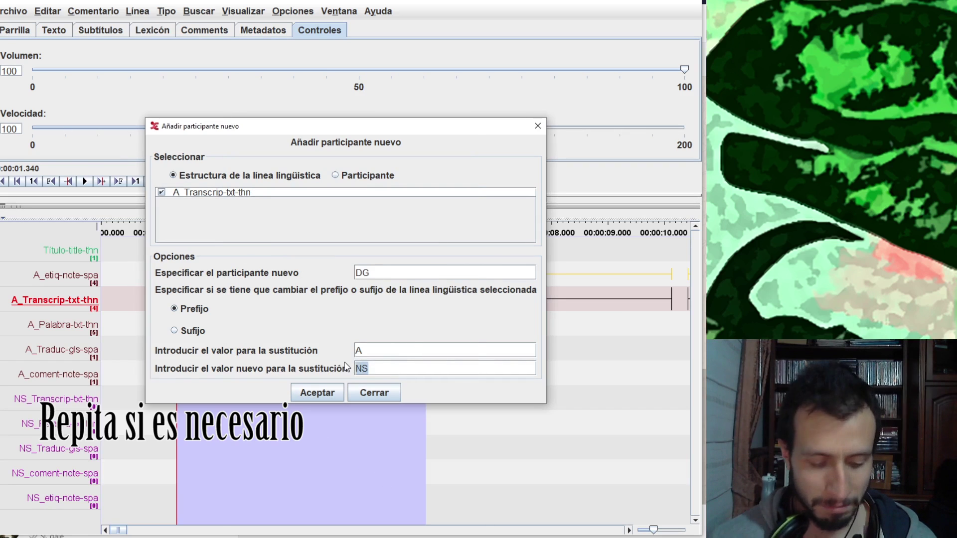
- Add another participant DG from the same line structure, replacing the prefix A with DG, and finish adding participants
text(DG)
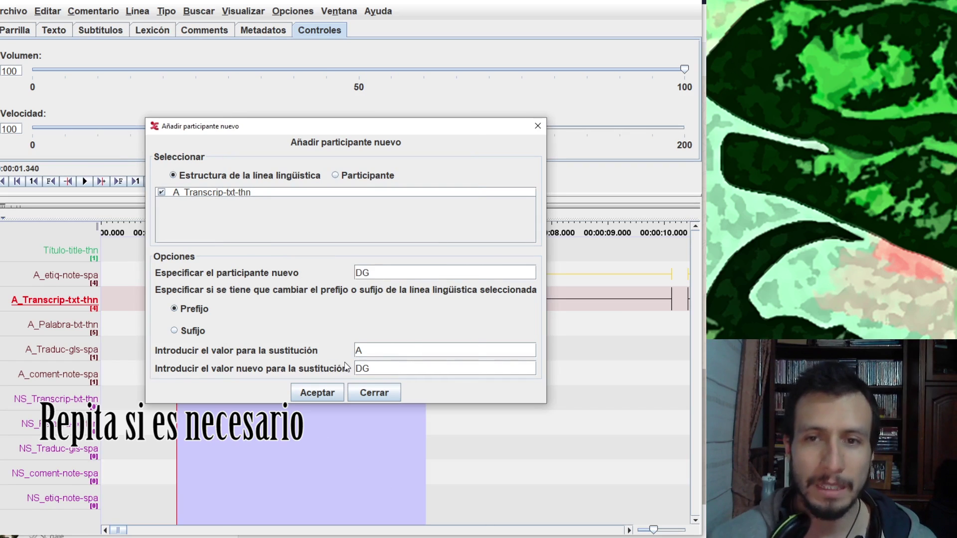
click(319, 396)
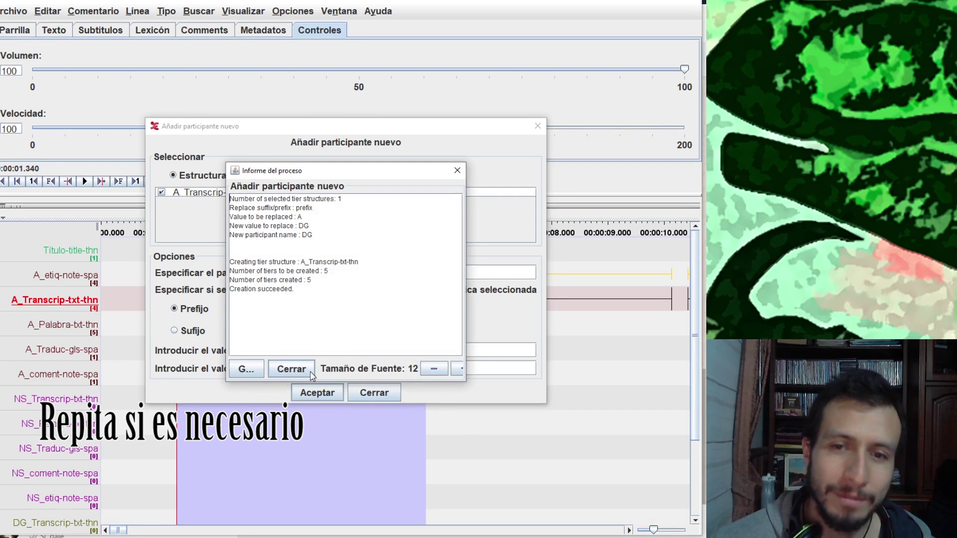
click(291, 368)
click(373, 393)
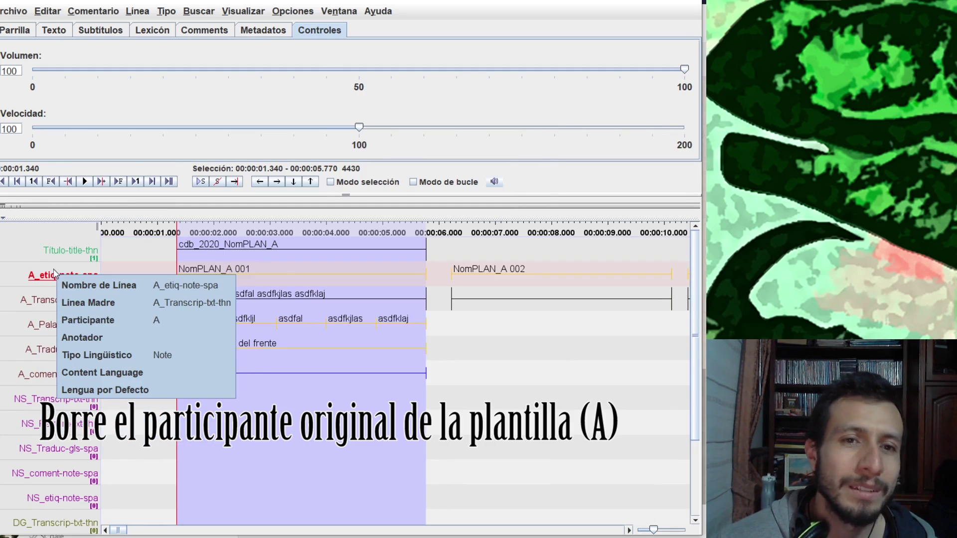
- Delete the template participant's A_Transcrip-txt-thn line together with all its dependent lines
right_click(52, 281)
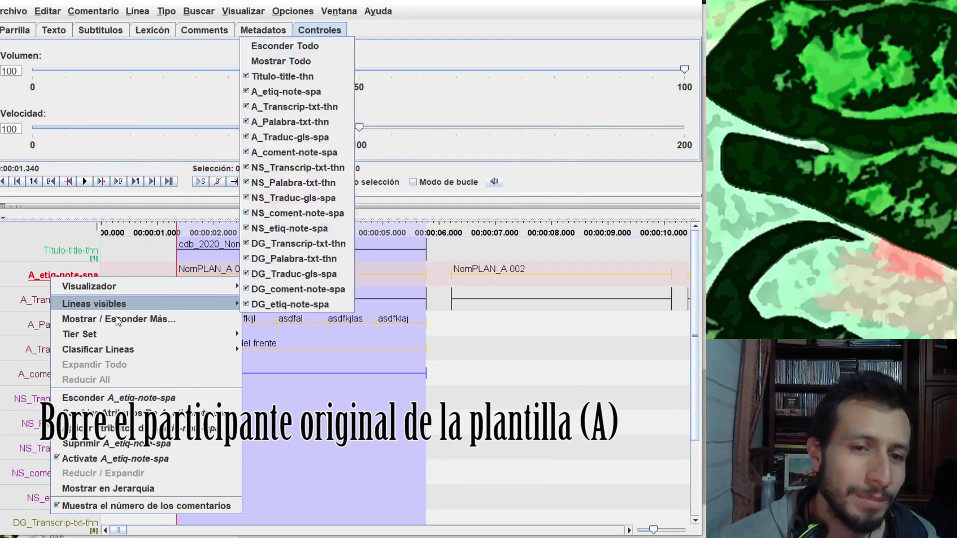
click(115, 443)
click(296, 425)
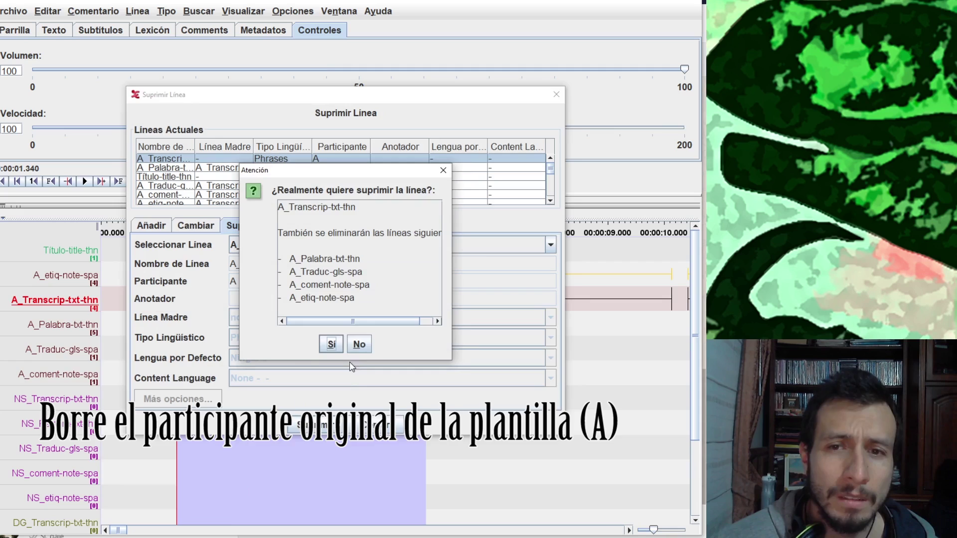
click(331, 343)
- Start a FLEx file export and map Título-title-thn as the interlinear-text tier
key(alt+a)
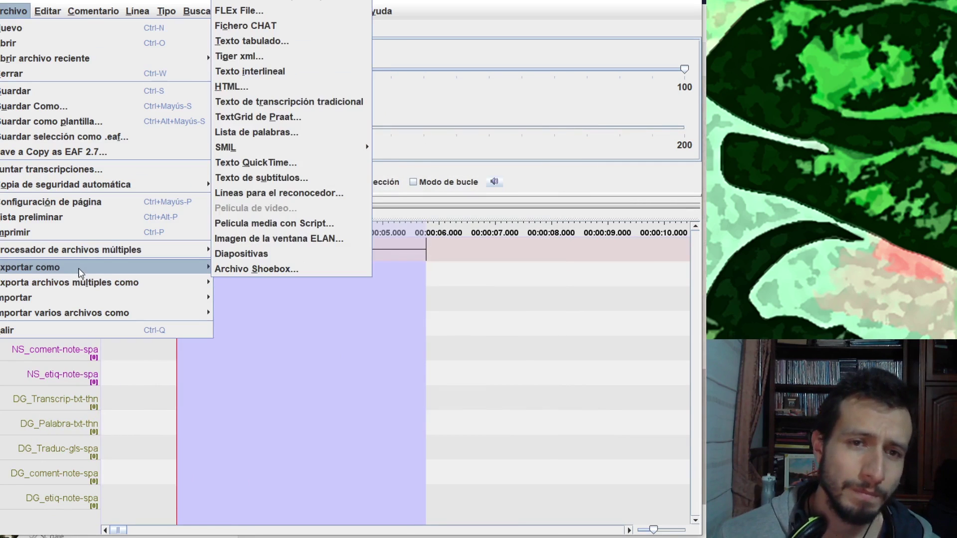
mouse_move(174, 269)
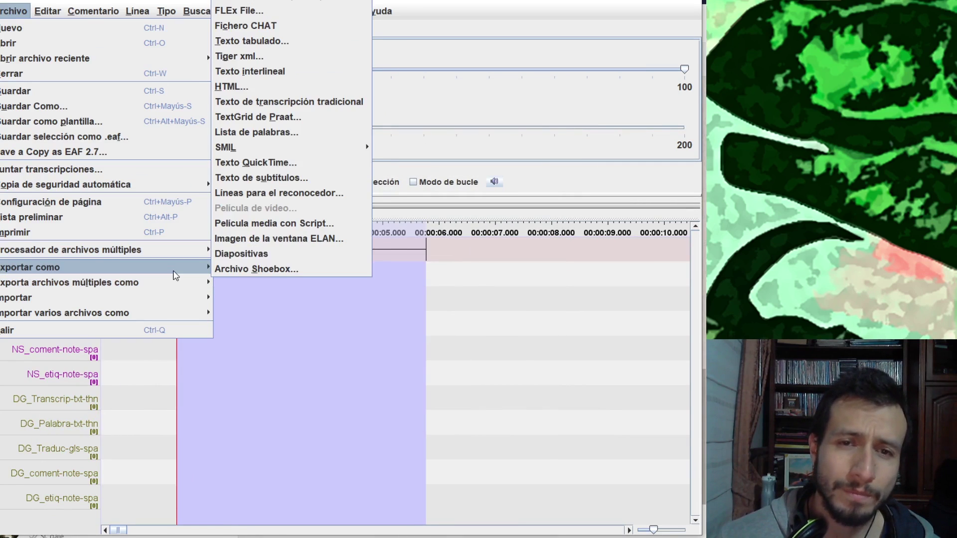
click(304, 19)
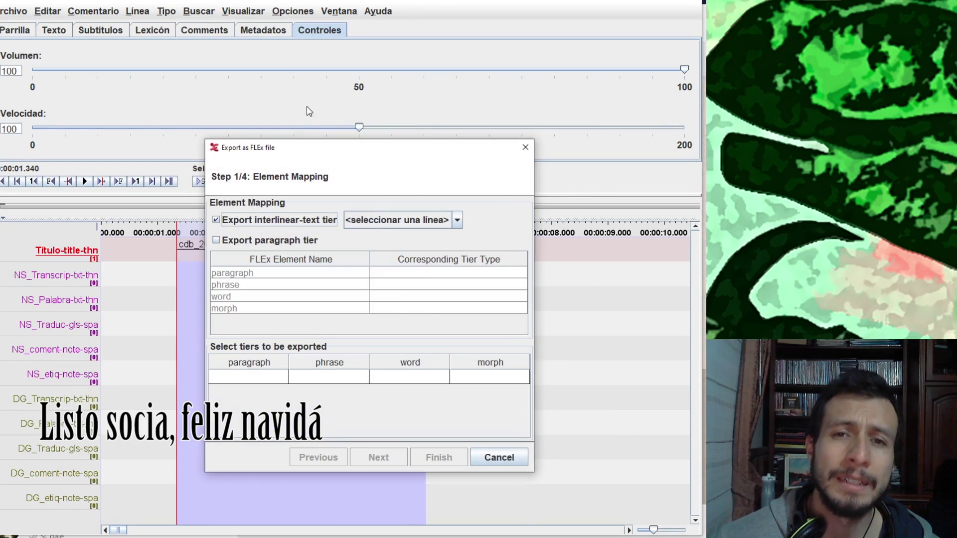
click(441, 223)
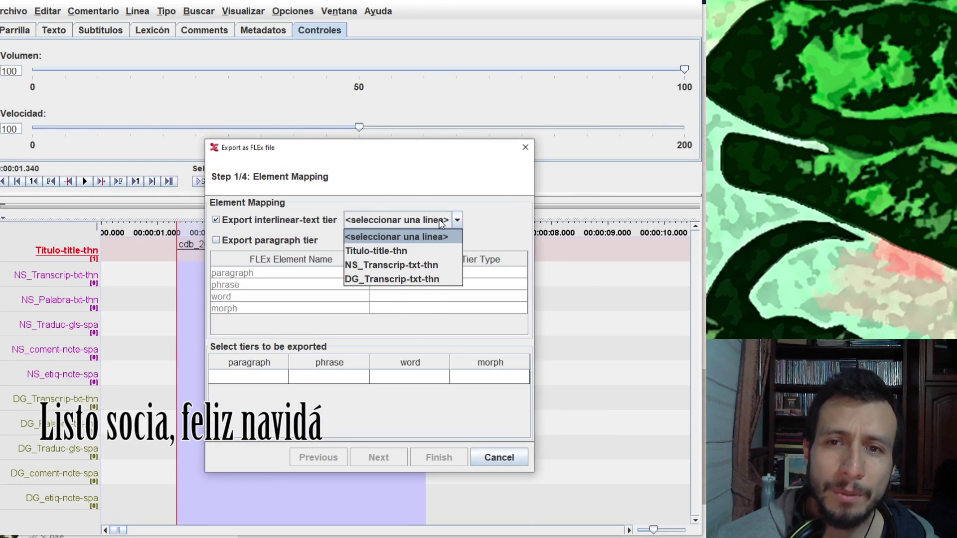
click(404, 251)
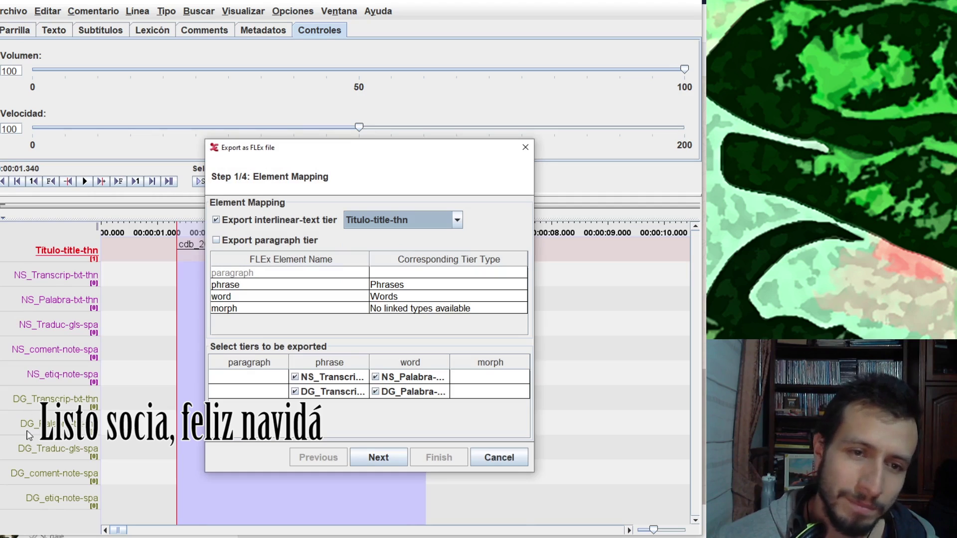